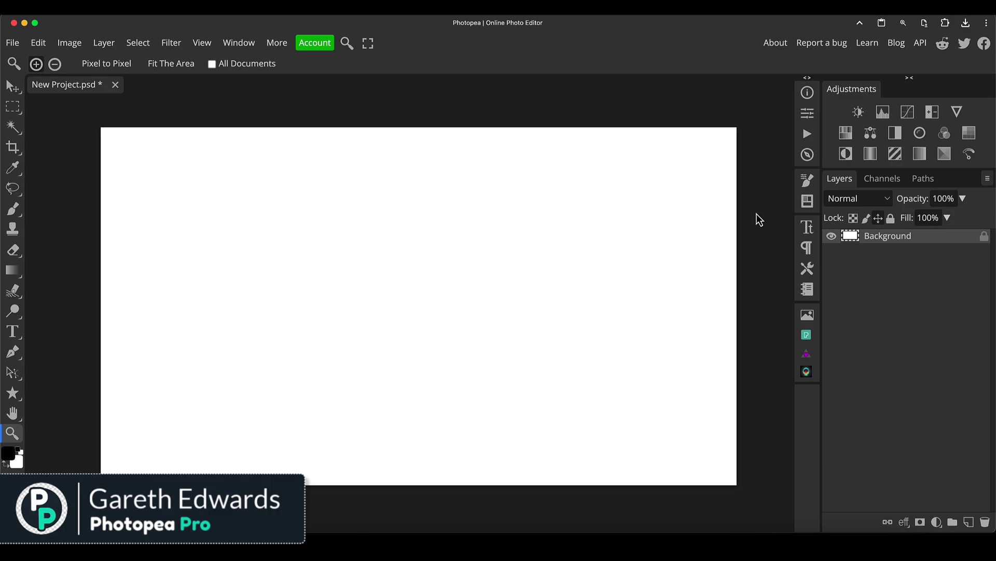
Open the Dezgo Stable Diffusion Text-to-Image panel beside the blank canvas.
{"action": "left_click", "coordinate": [804, 374]}
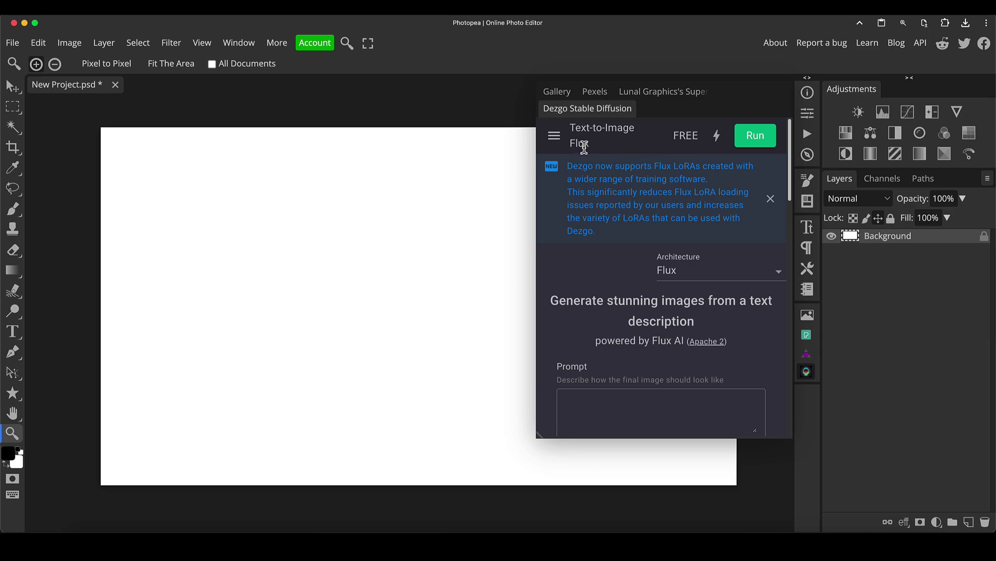
Browse the Window > Plugins catalogue, then close it.
{"action": "left_click", "coordinate": [238, 47]}
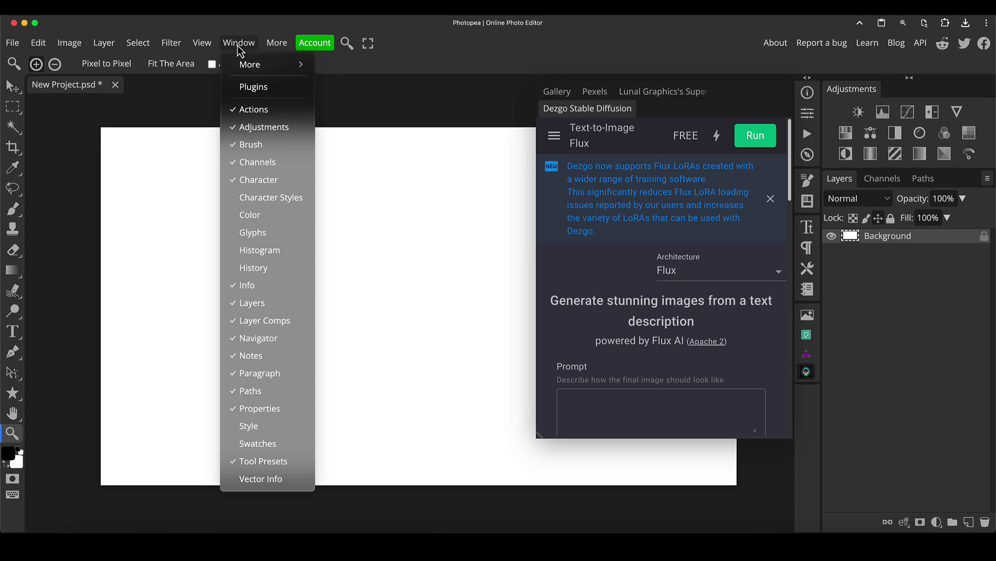
{"action": "left_click", "coordinate": [252, 86]}
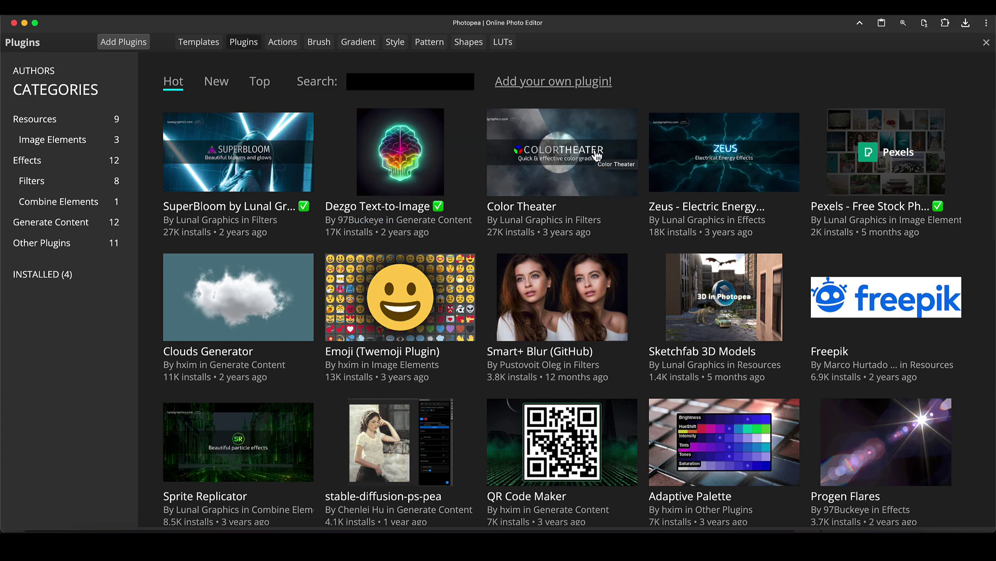
{"action": "left_click", "coordinate": [986, 43]}
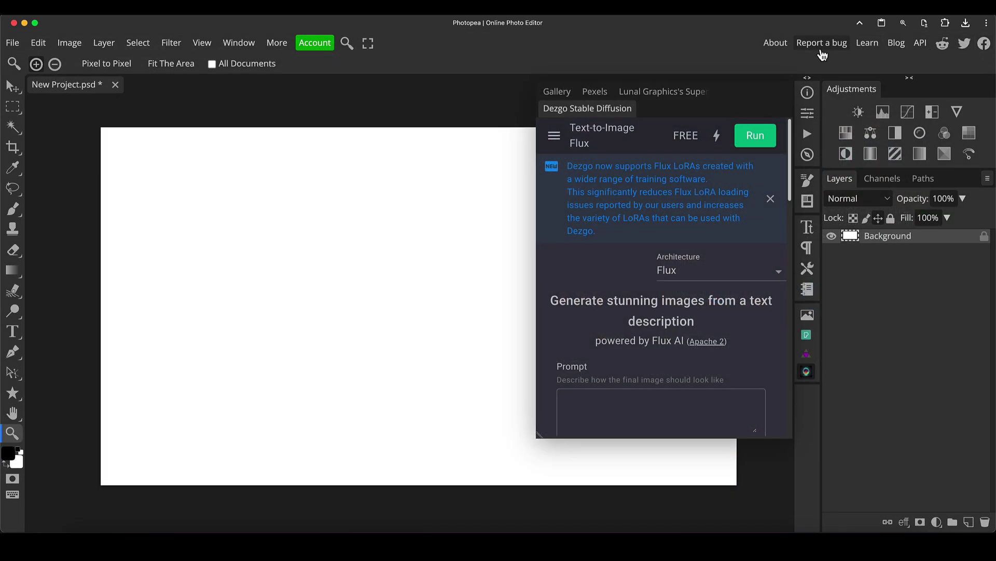
Reopen Dezgo and enter the prompt 'coloring book image, black and white, bold lines of a cute kitten playing with a ball of yarn'.
{"action": "left_click", "coordinate": [808, 375]}
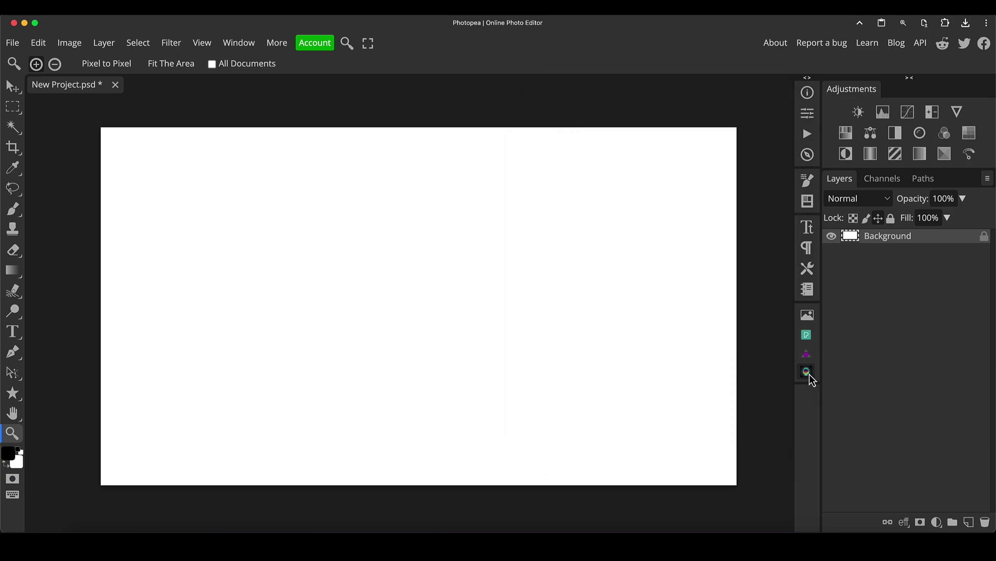
{"action": "left_click", "coordinate": [809, 374]}
{"action": "scroll", "coordinate": [705, 220], "scroll_direction": "down", "scroll_amount": 3}
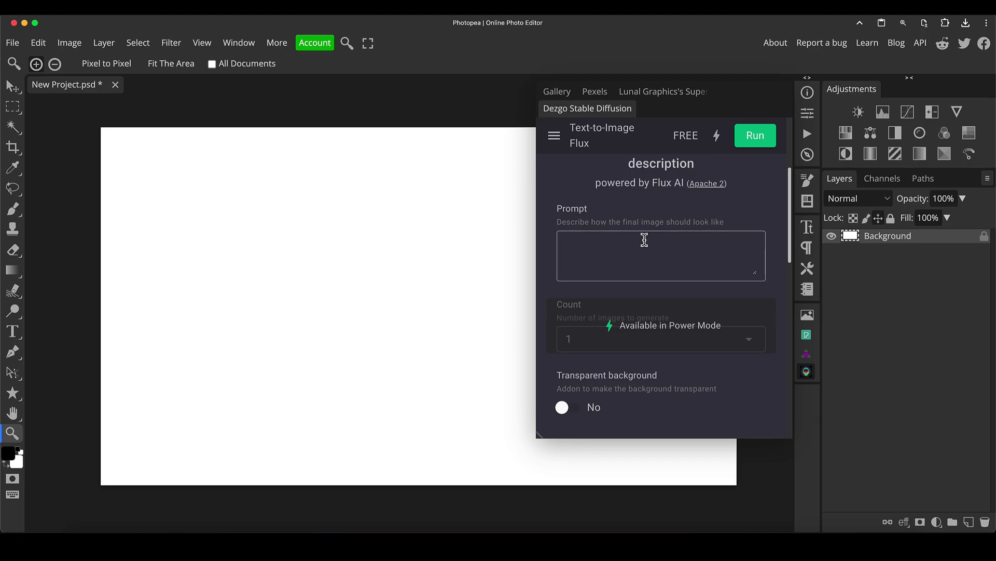
{"action": "left_click", "coordinate": [638, 242]}
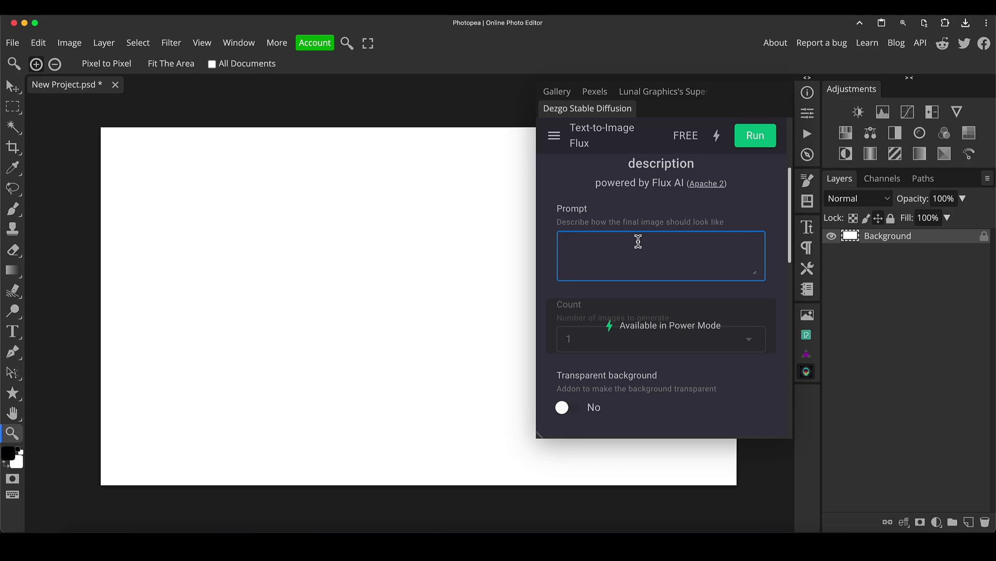
{"action": "type", "text": "coloring book inage, black and wh"}
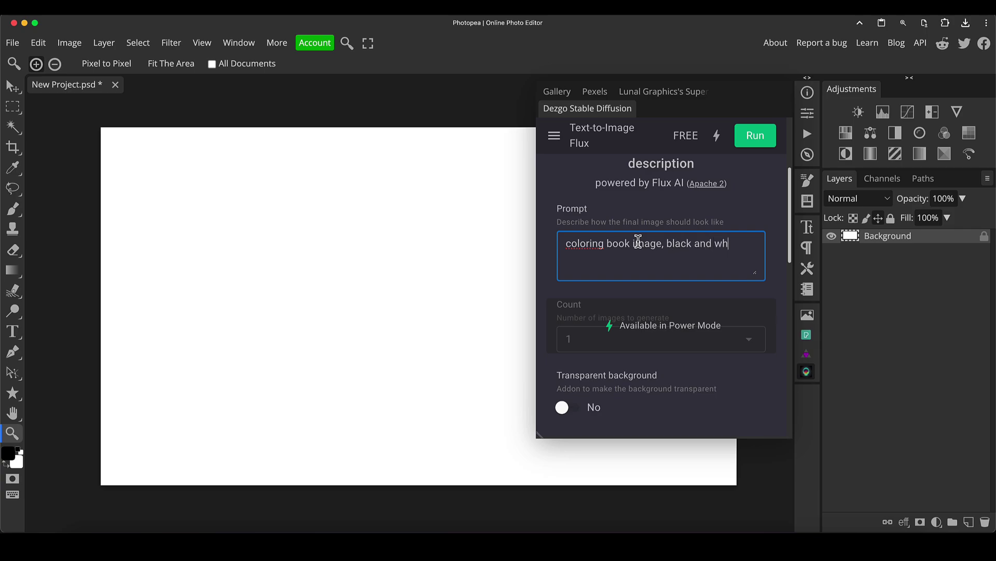
{"action": "type", "text": "ite, bold lines of"}
{"action": "type", "text": "cute"}
{"action": "key", "text": "BackSpace"}
{"action": "key", "text": "BackSpace"}
{"action": "key", "text": "BackSpace"}
{"action": "key", "text": "BackSpace"}
{"action": "key", "text": "BackSpace"}
{"action": "type", "text": "a cute kitten playin"}
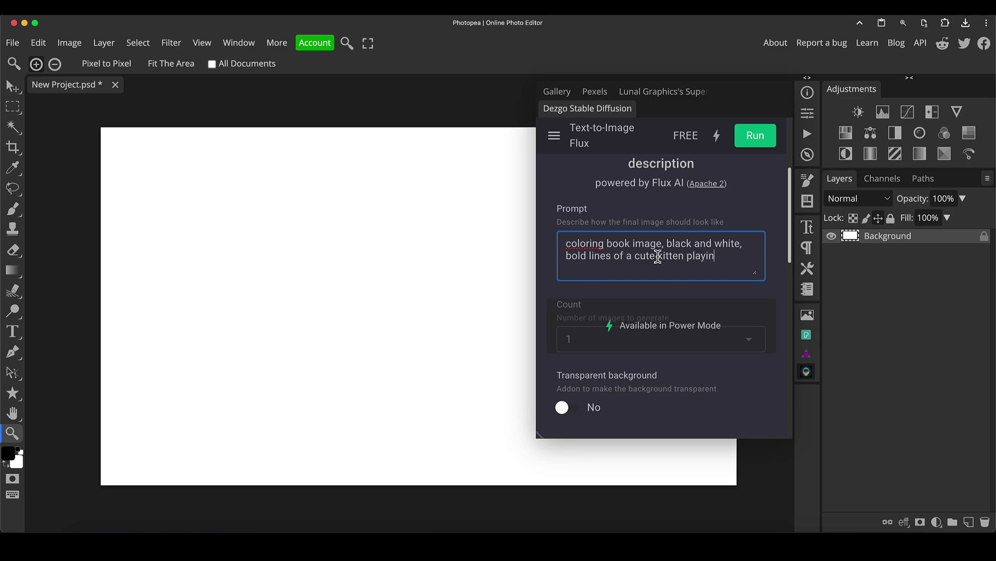
{"action": "type", "text": "g with a ball of yarn"}
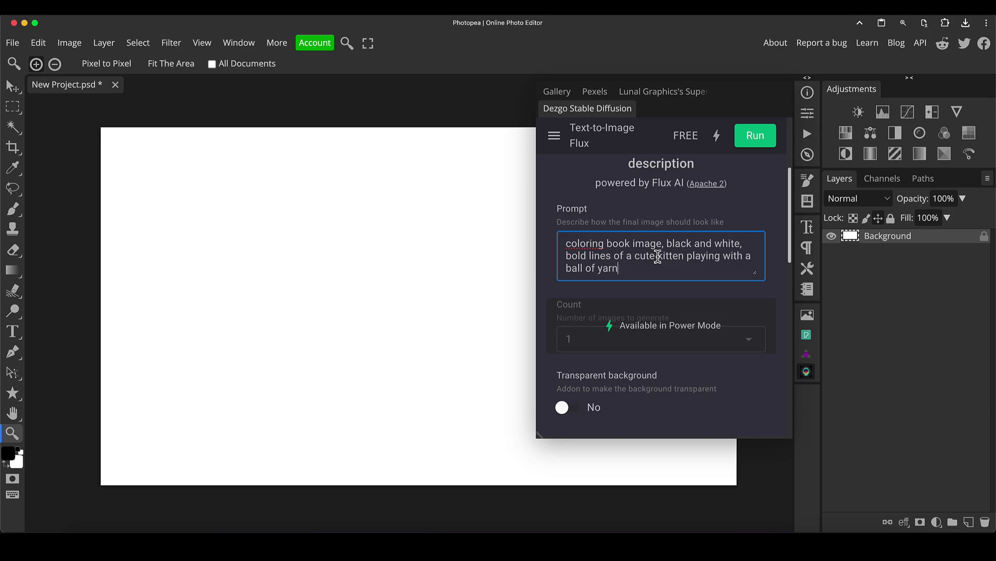
Run Dezgo twice to generate two versions of the kitten line art.
{"action": "left_click", "coordinate": [756, 139]}
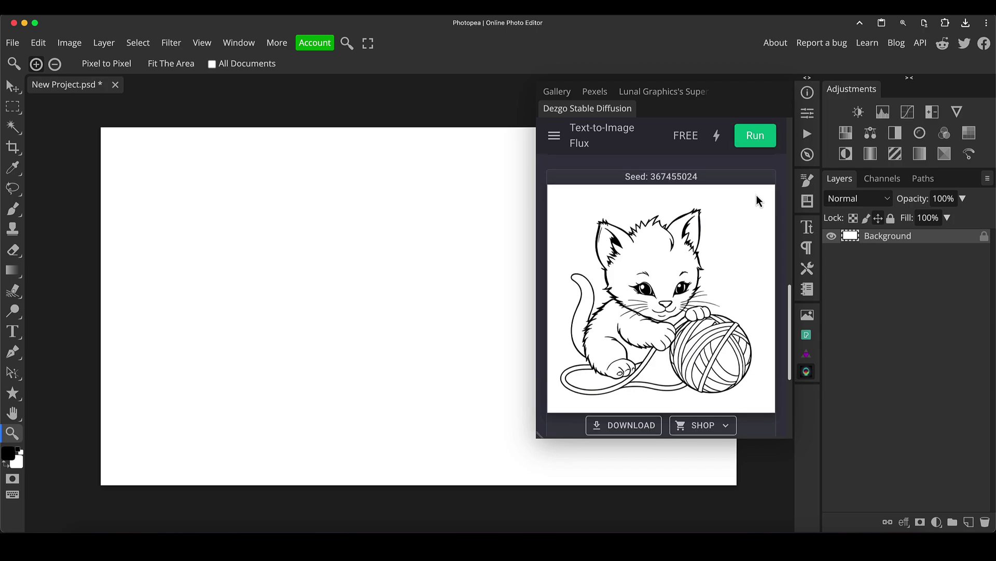
{"action": "scroll", "coordinate": [757, 200], "scroll_direction": "down", "scroll_amount": 1}
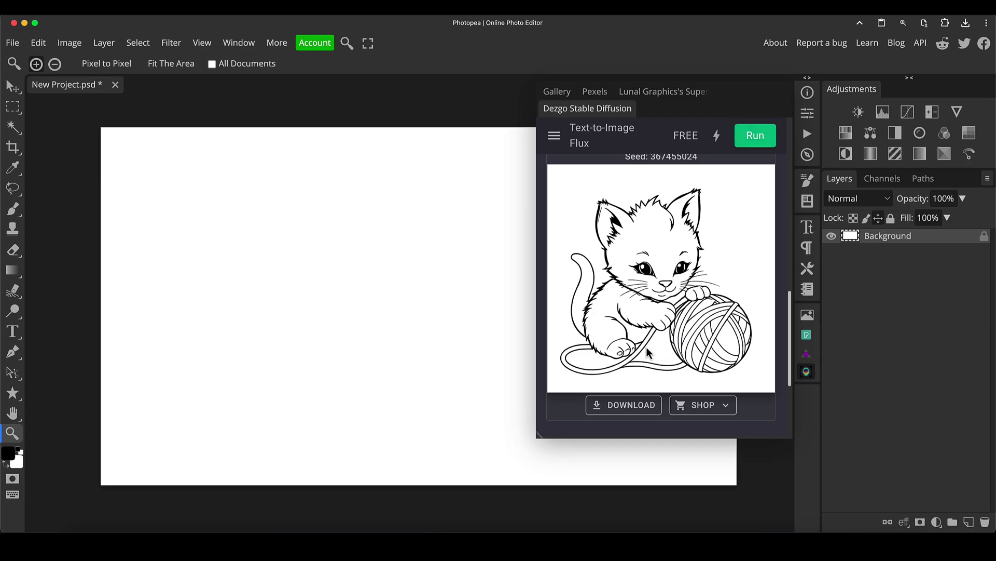
{"action": "left_click", "coordinate": [752, 146]}
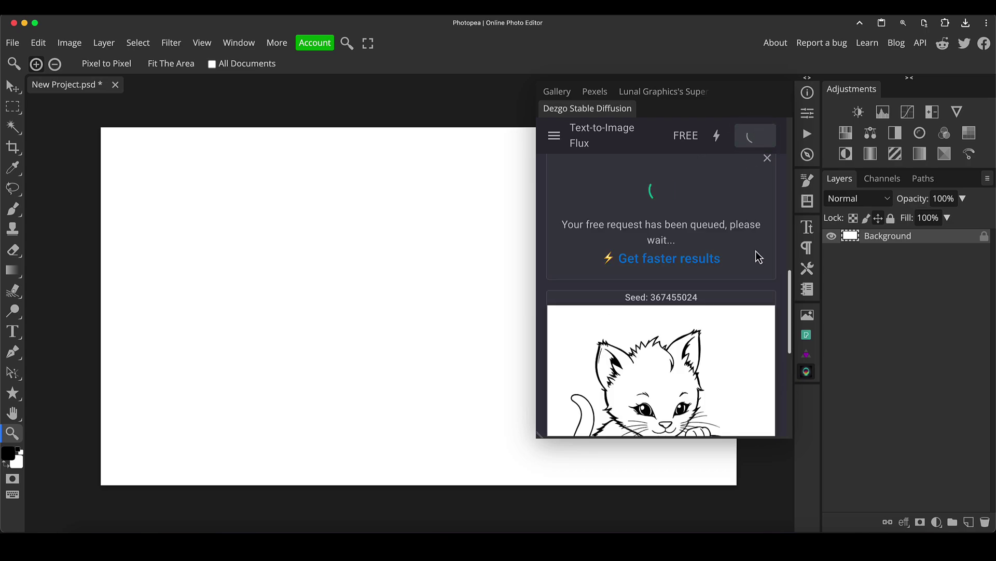
{"action": "scroll", "coordinate": [756, 251], "scroll_direction": "up", "scroll_amount": 2}
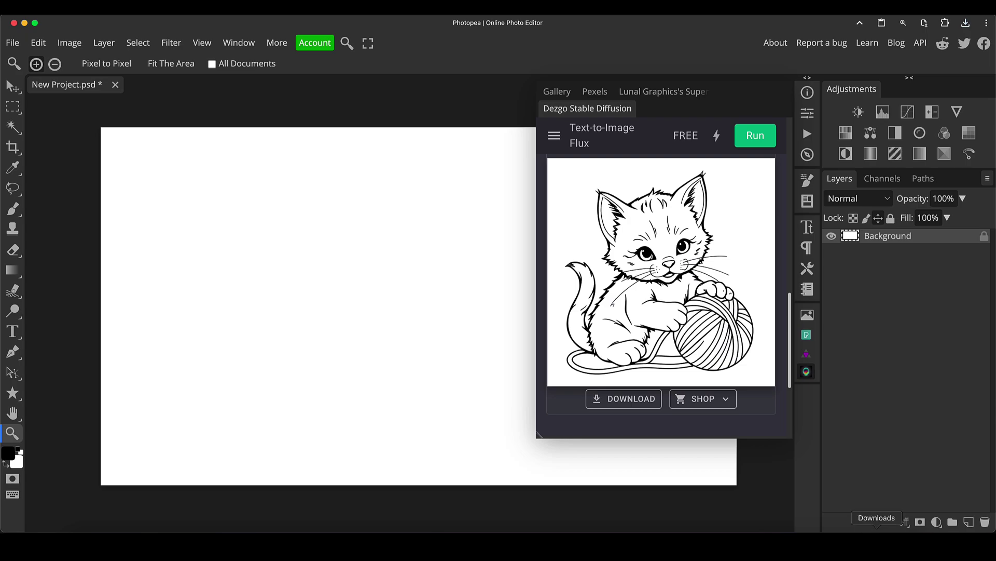
Drop the generated kitten image onto the canvas and scale it up to fill most of the height.
{"action": "left_click_drag", "start_coordinate": [877, 540], "coordinate": [268, 256]}
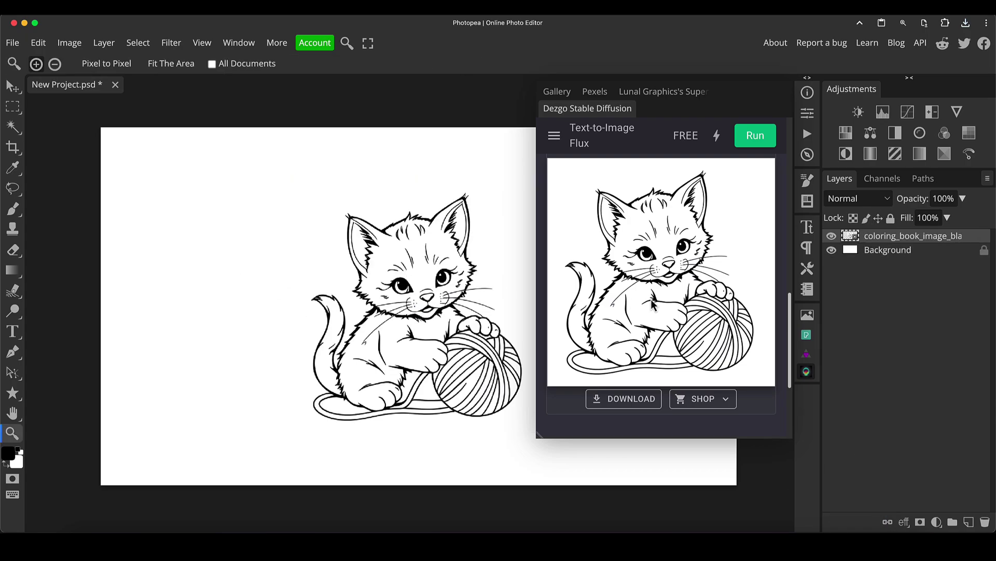
{"action": "left_click", "coordinate": [805, 372]}
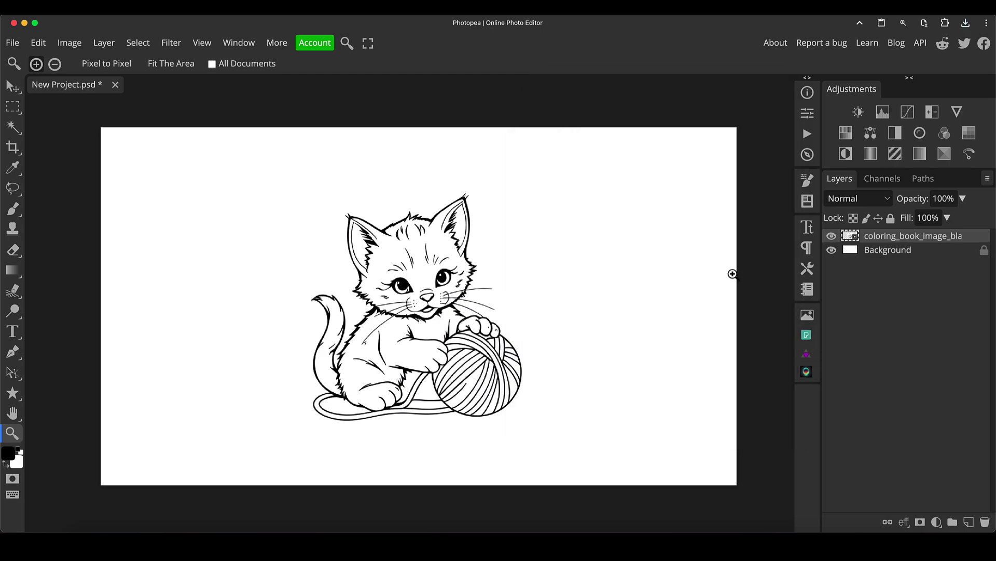
{"action": "key", "text": "ctrl+t"}
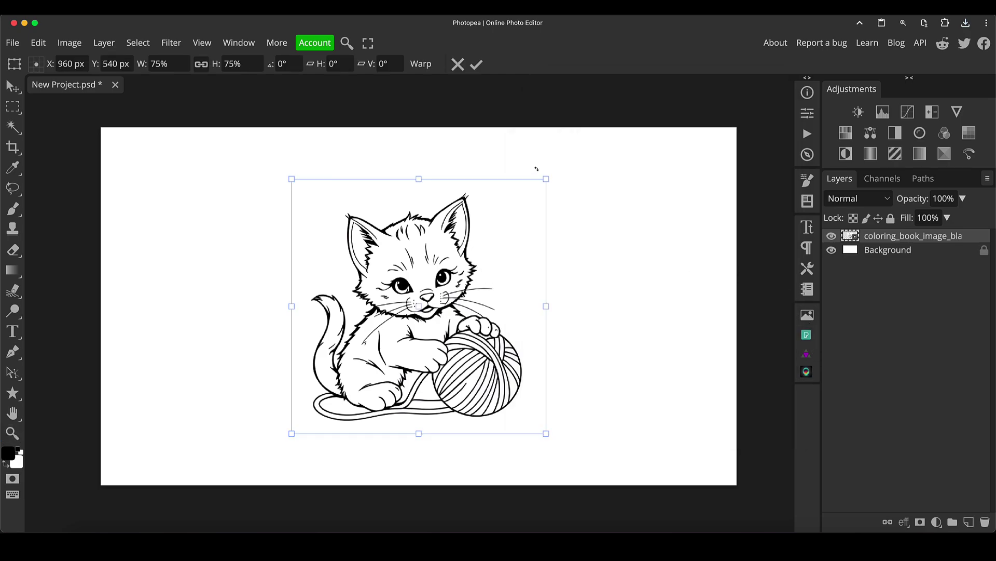
{"action": "left_click_drag", "start_coordinate": [544, 175], "coordinate": [625, 139]}
{"action": "left_click_drag", "start_coordinate": [291, 432], "coordinate": [261, 463]}
{"action": "key", "text": "z"}
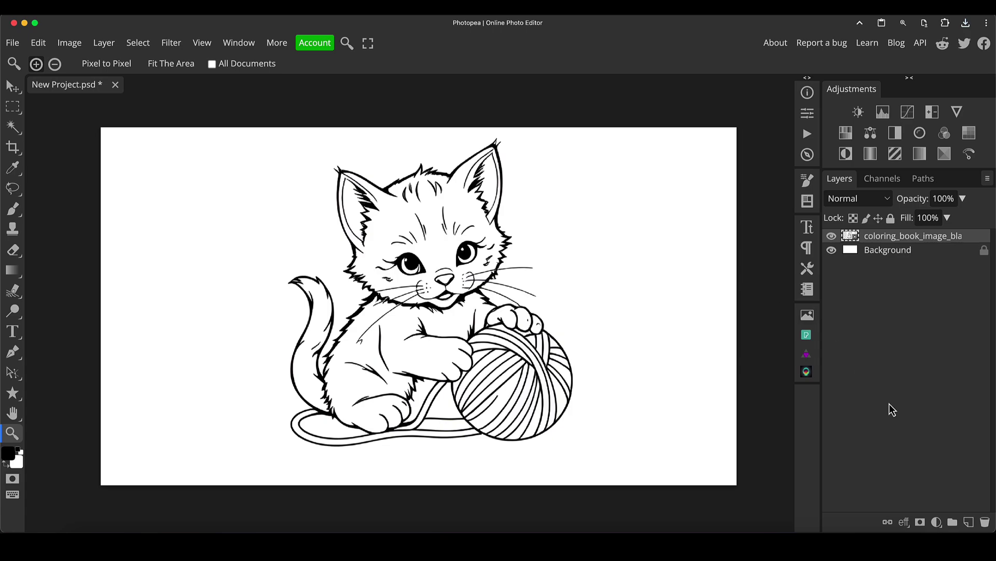
Create a new layer group at the top of the stack named 'Colours'.
{"action": "left_click", "coordinate": [953, 522]}
{"action": "double_click", "coordinate": [881, 237]}
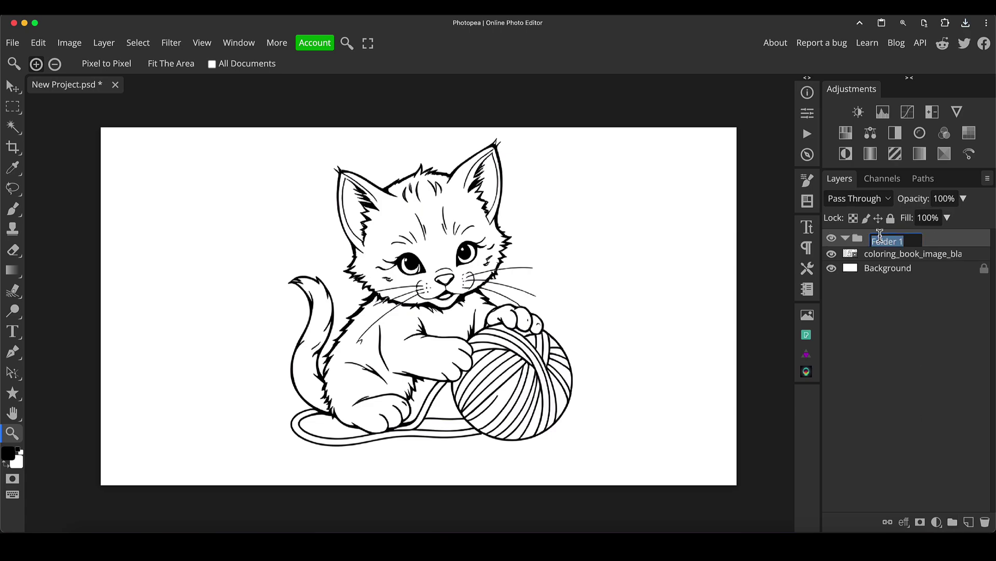
{"action": "type", "text": "Ca"}
{"action": "type", "text": "lours"}
{"action": "key", "text": "Return"}
Add an orange ffb200 Color Fill layer and invert its mask to hide it.
{"action": "left_click", "coordinate": [936, 522]}
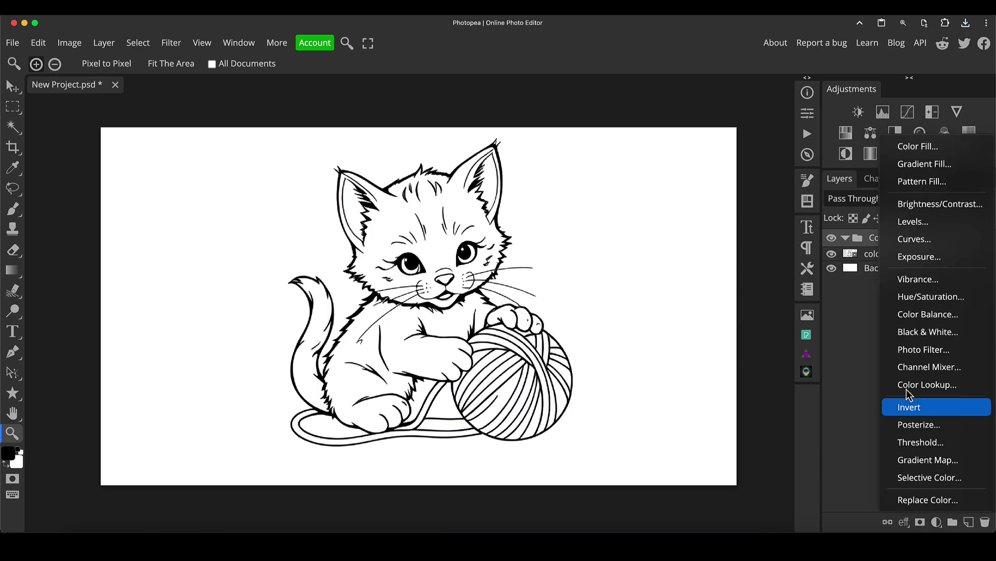
{"action": "left_click", "coordinate": [911, 148]}
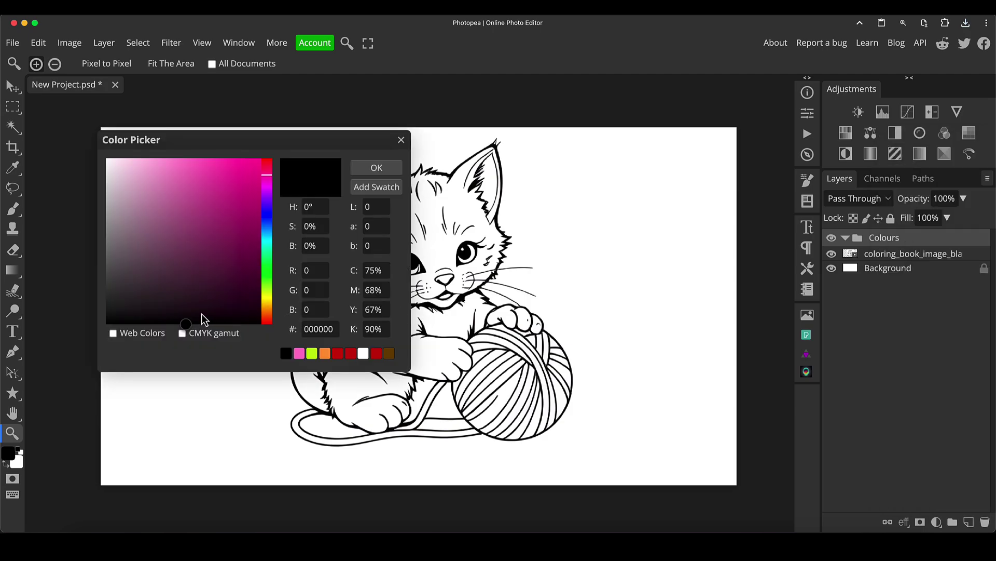
{"action": "mouse_move", "coordinate": [265, 312]}
{"action": "left_mouse_down"}
{"action": "mouse_move", "coordinate": [272, 295]}
{"action": "mouse_move", "coordinate": [274, 306]}
{"action": "left_mouse_up"}
{"action": "left_click_drag", "start_coordinate": [240, 218], "coordinate": [261, 157]}
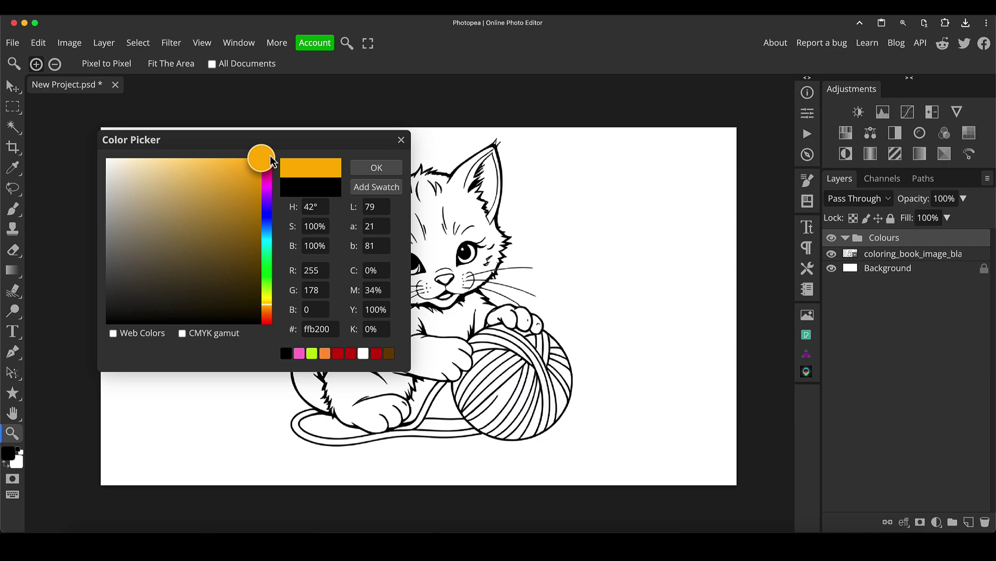
{"action": "left_click", "coordinate": [377, 167]}
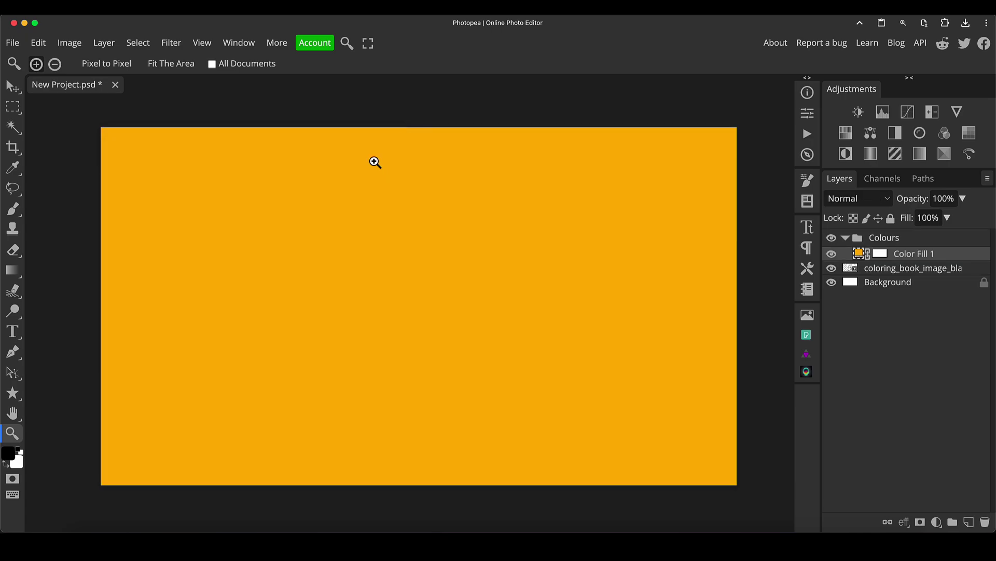
{"action": "left_click", "coordinate": [885, 258]}
{"action": "key", "text": "ctrl+i"}
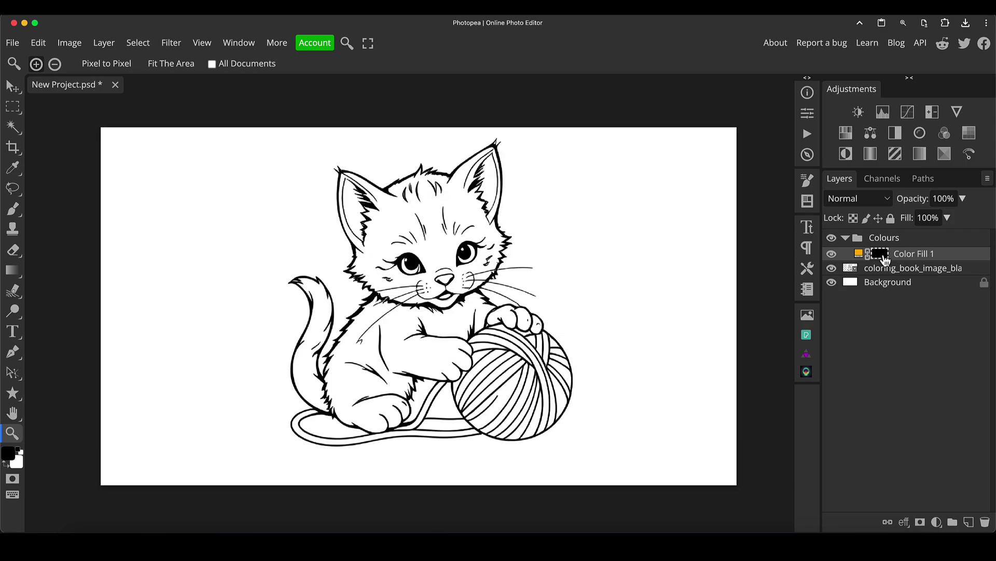
Add a magenta Color Fill layer with its mask inverted to black.
{"action": "left_click", "coordinate": [938, 522]}
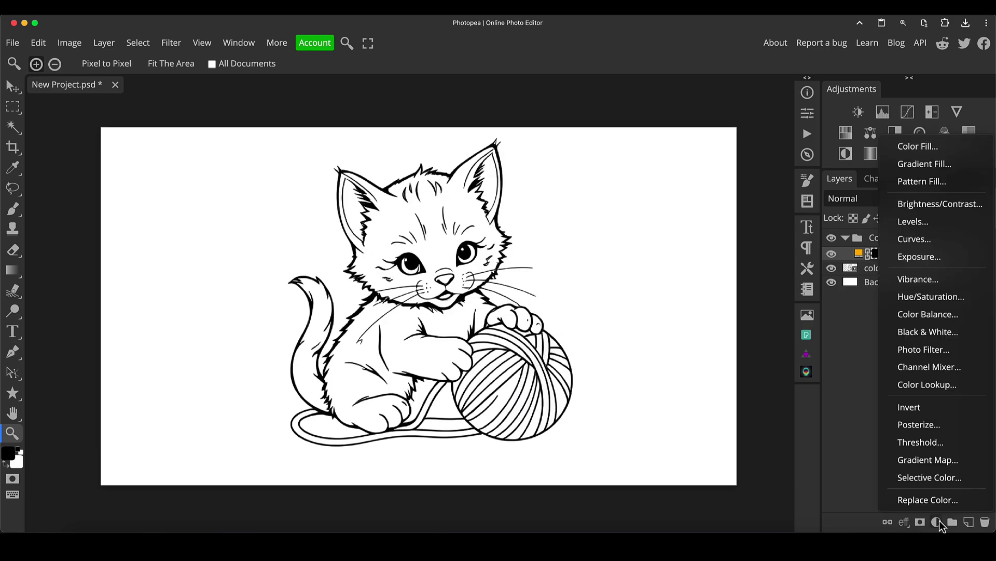
{"action": "left_click", "coordinate": [915, 149]}
{"action": "left_click_drag", "start_coordinate": [266, 290], "coordinate": [195, 156]}
{"action": "left_click", "coordinate": [388, 171]}
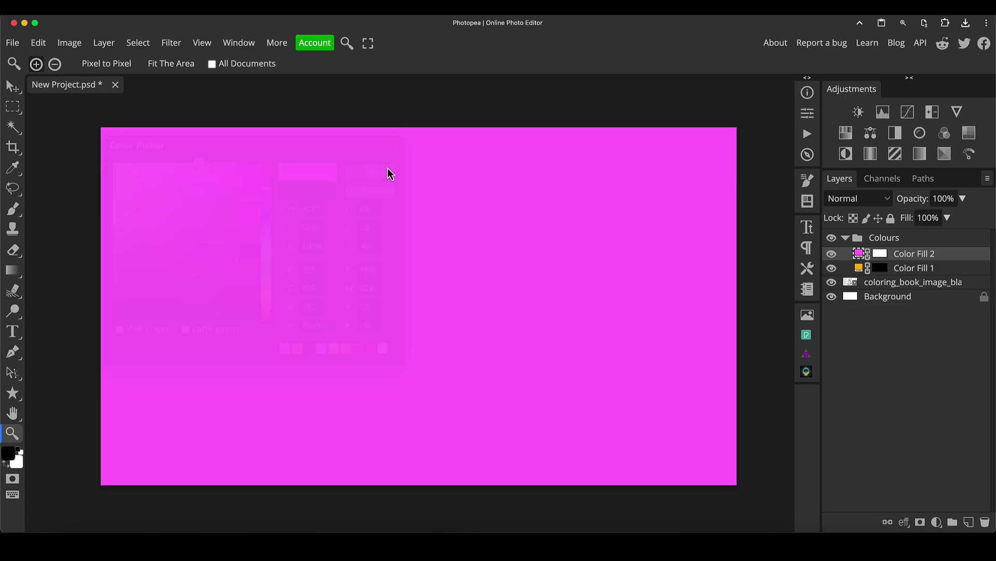
{"action": "left_click", "coordinate": [879, 255]}
{"action": "key", "text": "ctrl+i"}
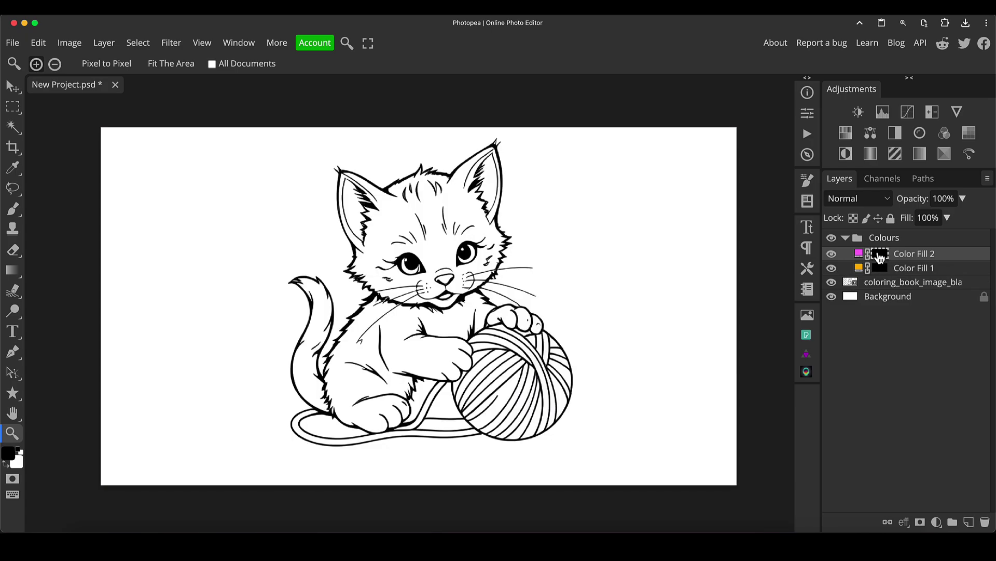
Add a red dc203f Color Fill layer and invert its mask.
{"action": "left_click", "coordinate": [936, 522]}
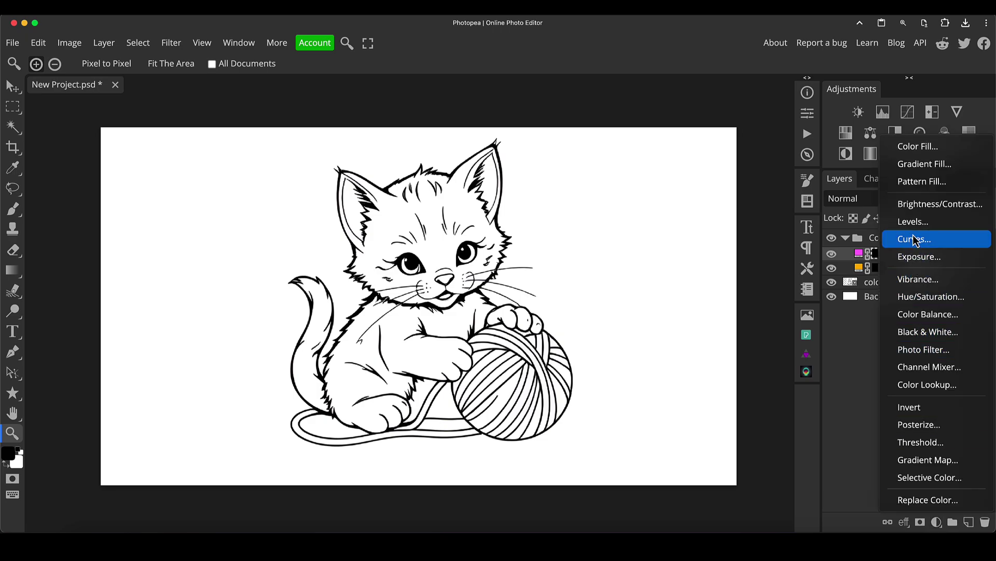
{"action": "left_click", "coordinate": [929, 147]}
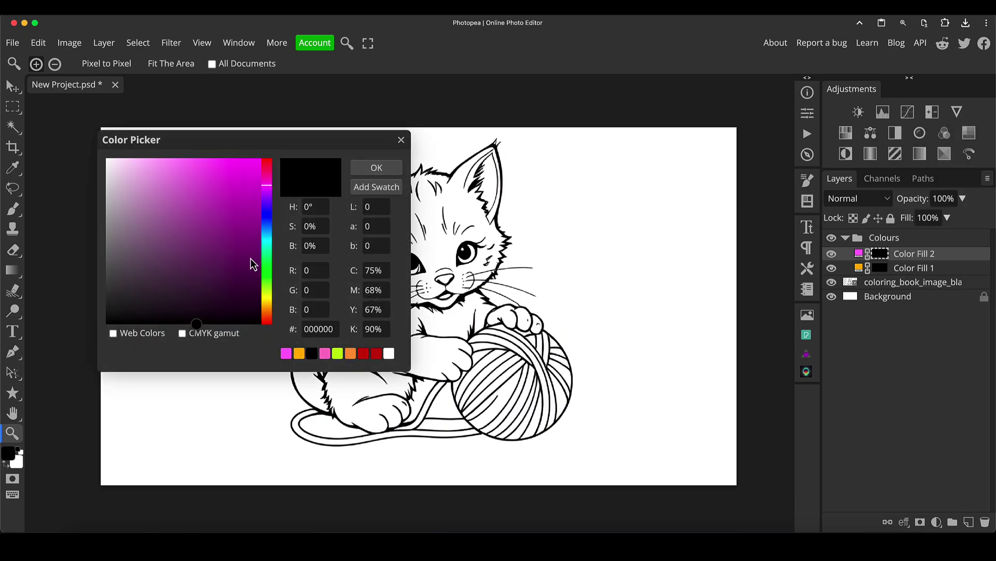
{"action": "left_click_drag", "start_coordinate": [269, 173], "coordinate": [240, 180]}
{"action": "left_click", "coordinate": [389, 168]}
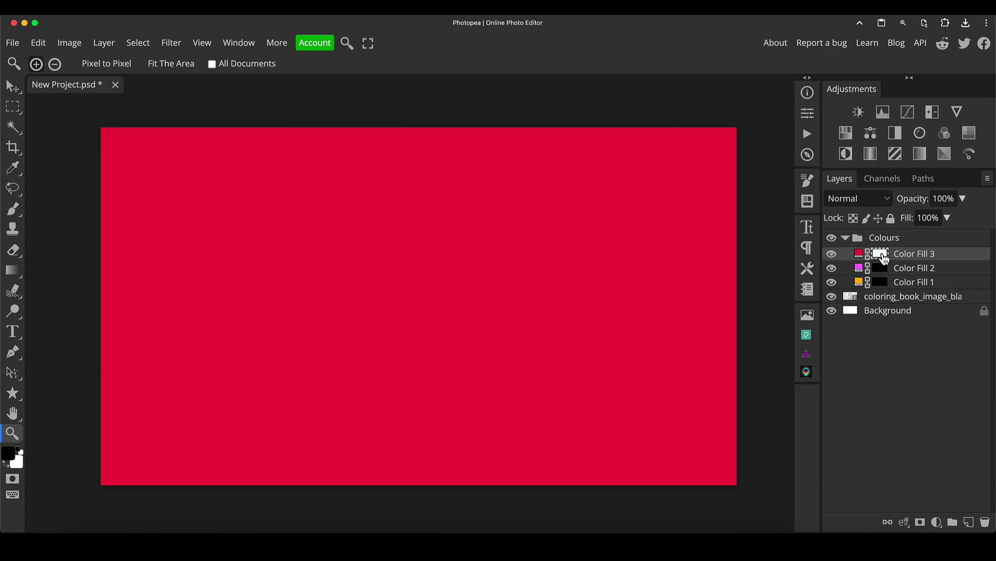
{"action": "key", "text": "ctrl+i"}
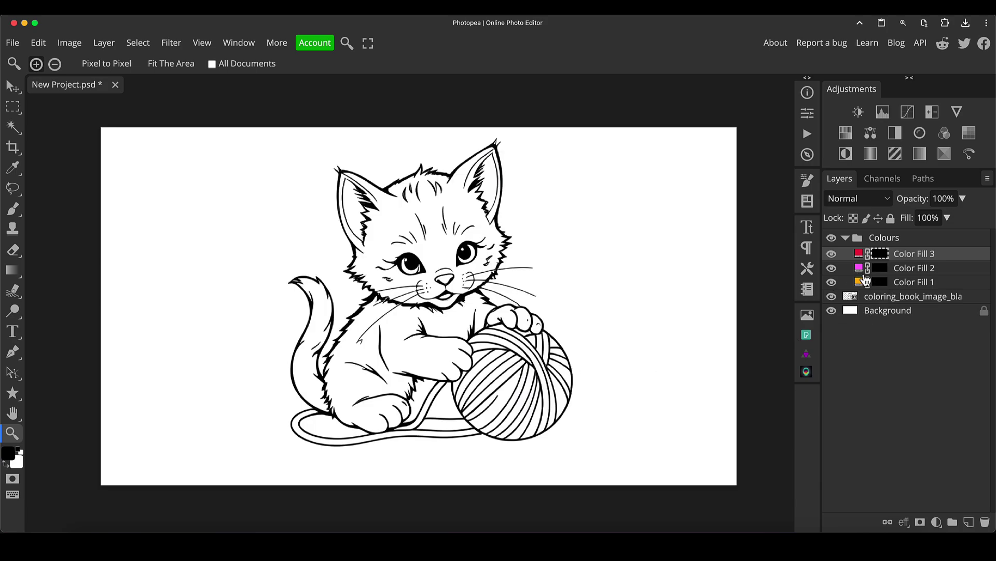
Set the Colours group's blend mode to Multiply, then select Color Fill 1's mask.
{"action": "left_click", "coordinate": [885, 241]}
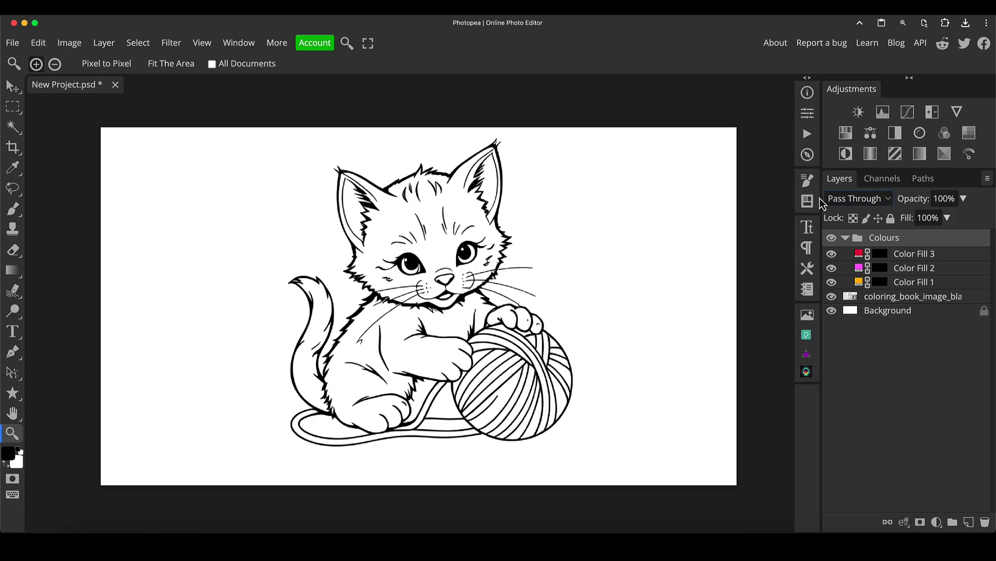
{"action": "left_click", "coordinate": [845, 200]}
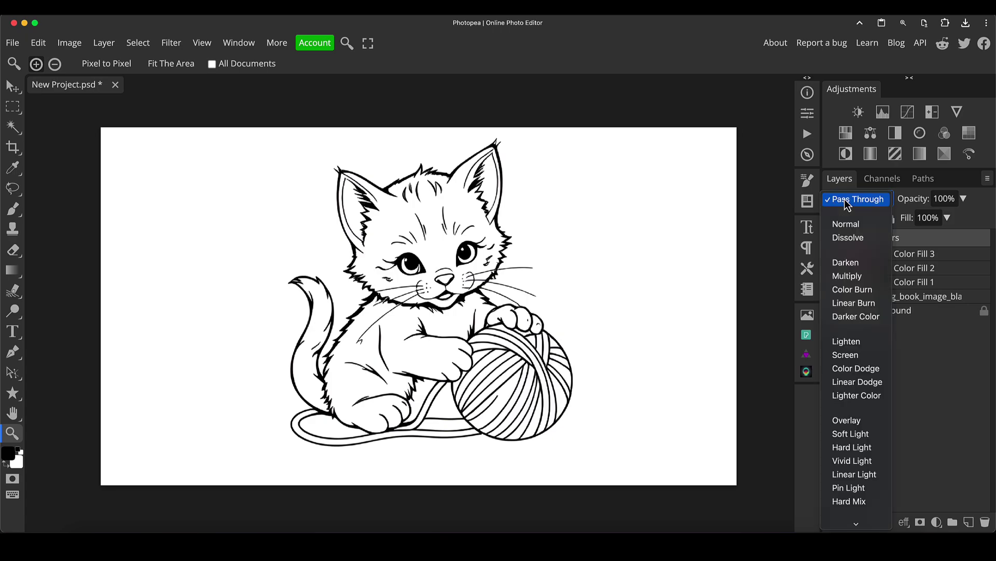
{"action": "left_click", "coordinate": [867, 273]}
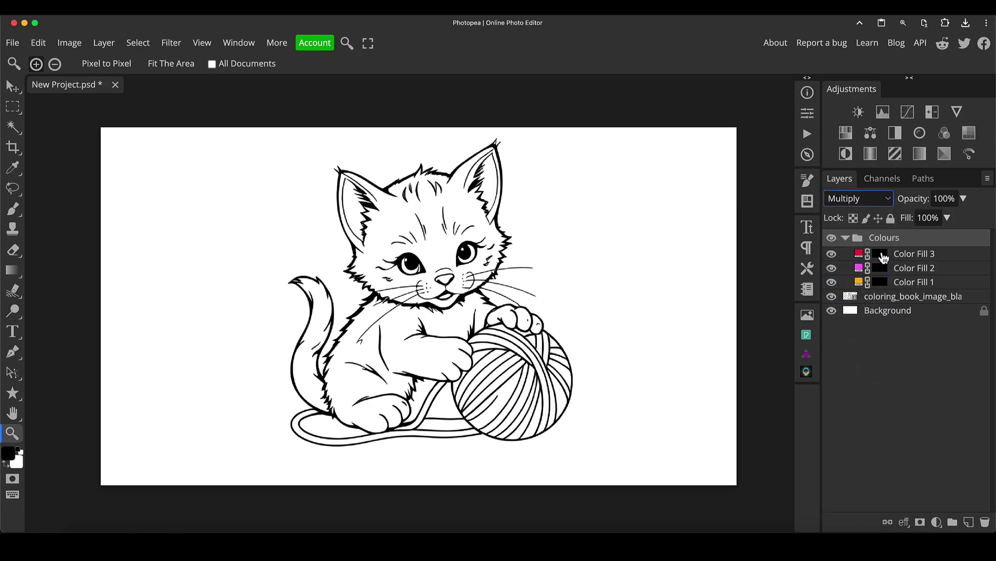
{"action": "left_click", "coordinate": [882, 254]}
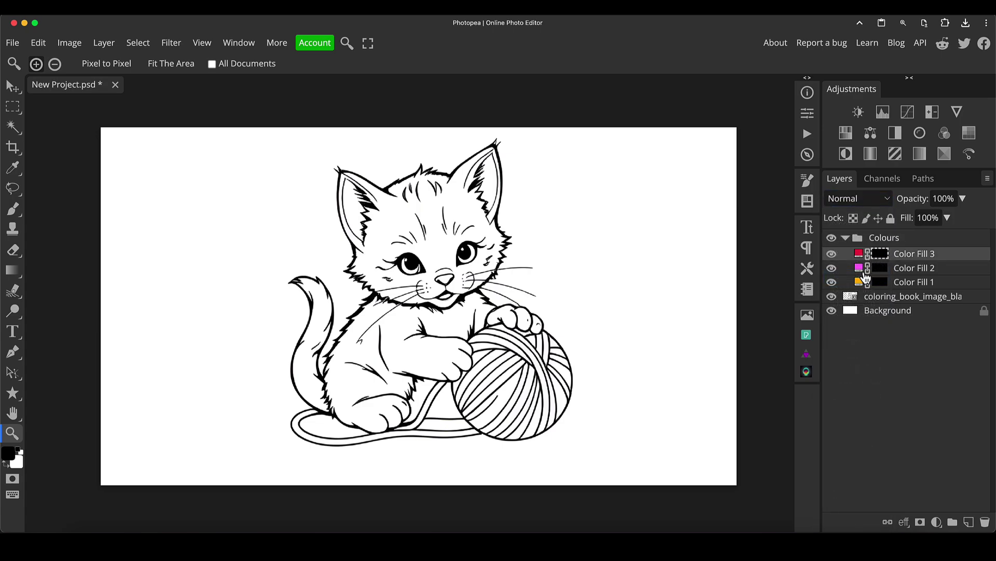
{"action": "left_click", "coordinate": [882, 282]}
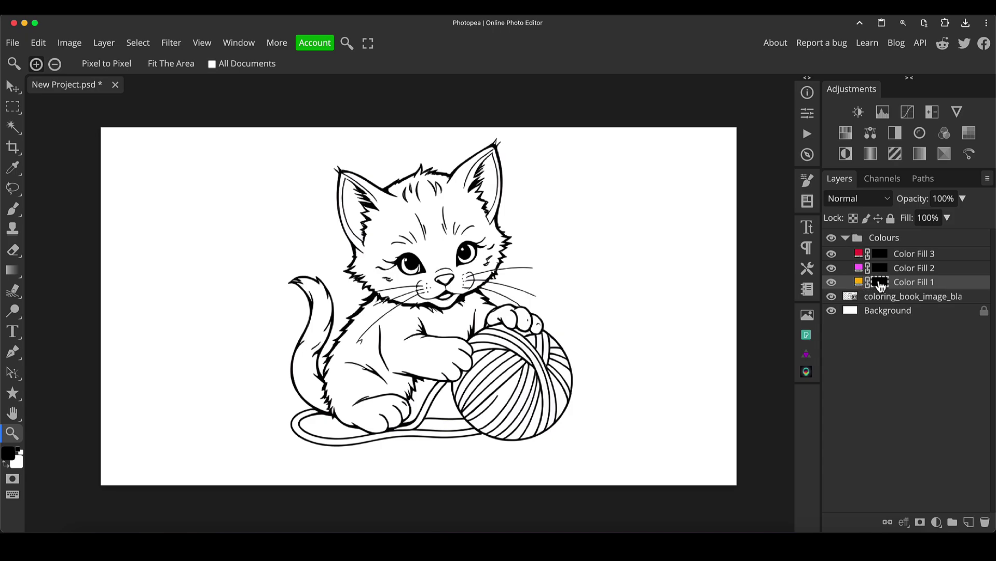
Set up a white Brush at 84 px size and 87% hardness.
{"action": "key", "text": "b"}
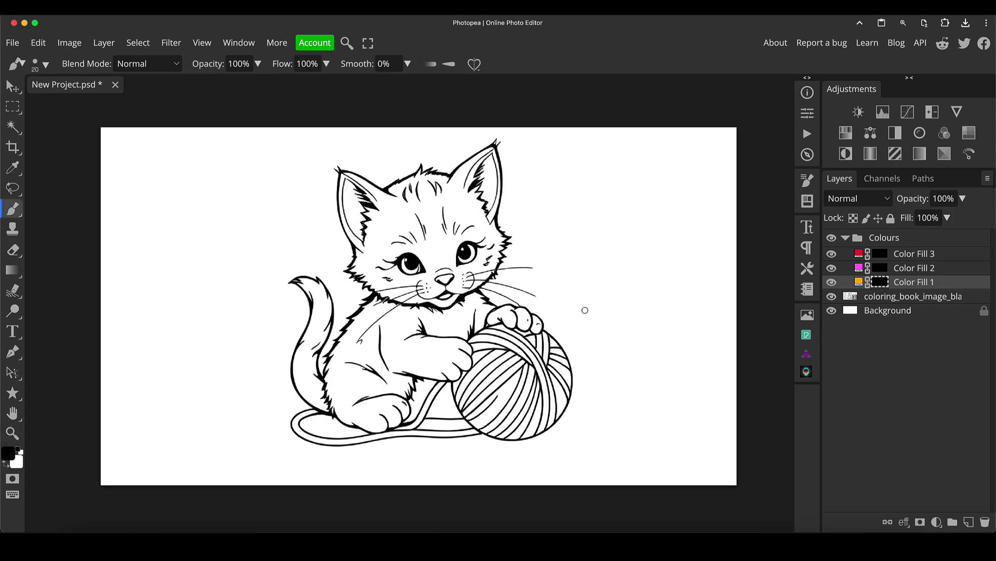
{"action": "key", "text": "x"}
{"action": "right_click", "coordinate": [572, 292]}
{"action": "left_click_drag", "start_coordinate": [669, 351], "coordinate": [733, 353]}
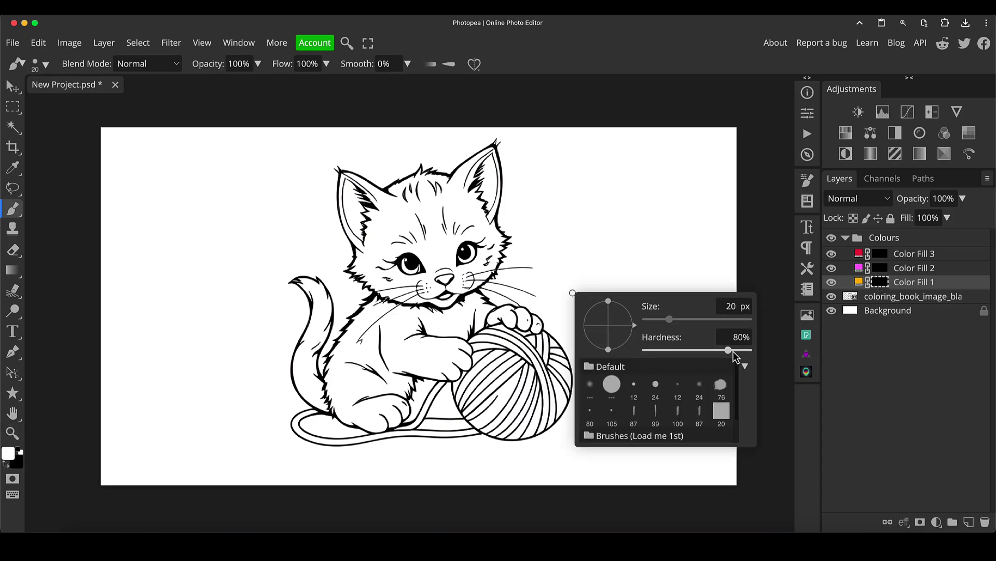
{"action": "left_click_drag", "start_coordinate": [670, 320], "coordinate": [682, 323]}
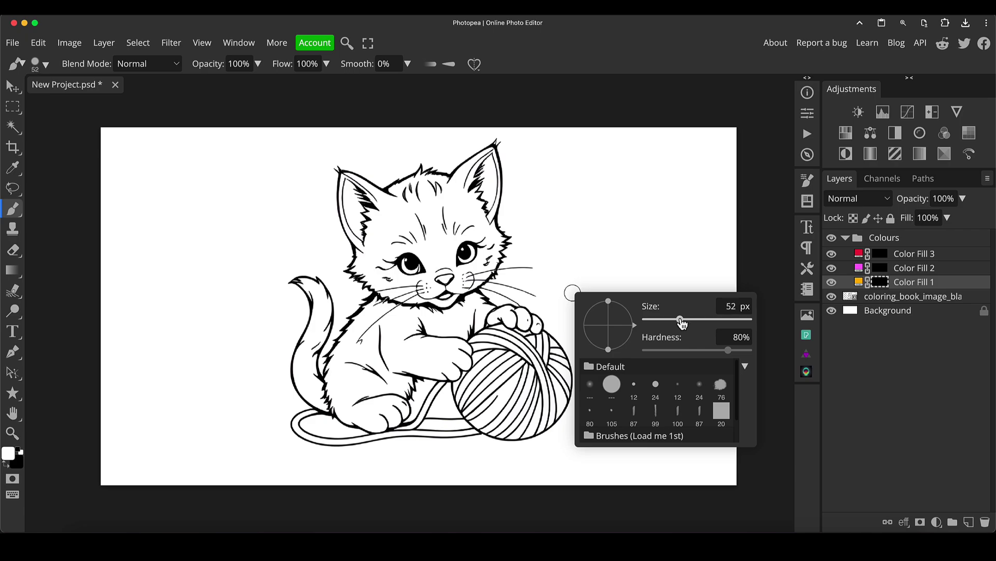
{"action": "left_click_drag", "start_coordinate": [734, 353], "coordinate": [736, 352]}
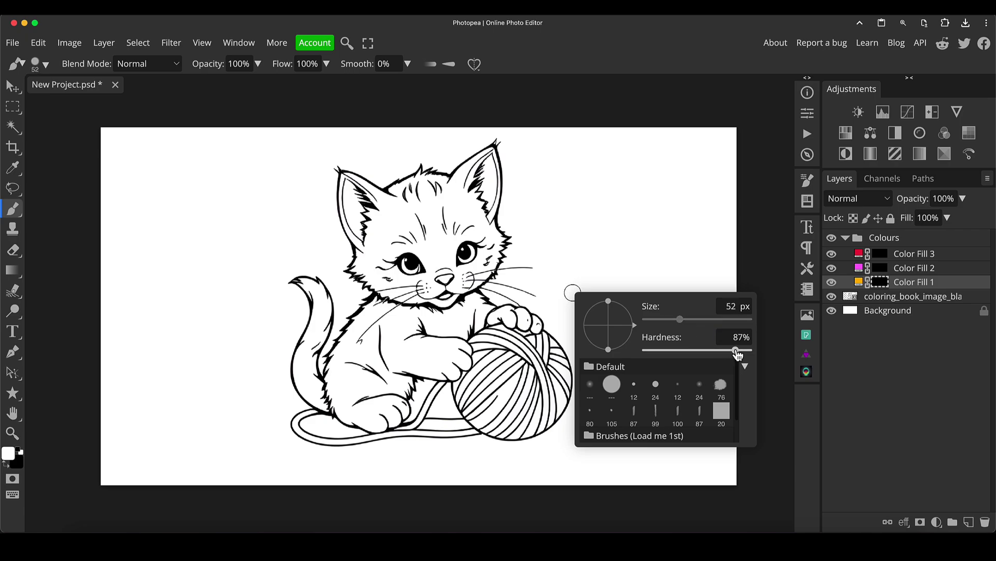
{"action": "left_click_drag", "start_coordinate": [683, 323], "coordinate": [690, 322]}
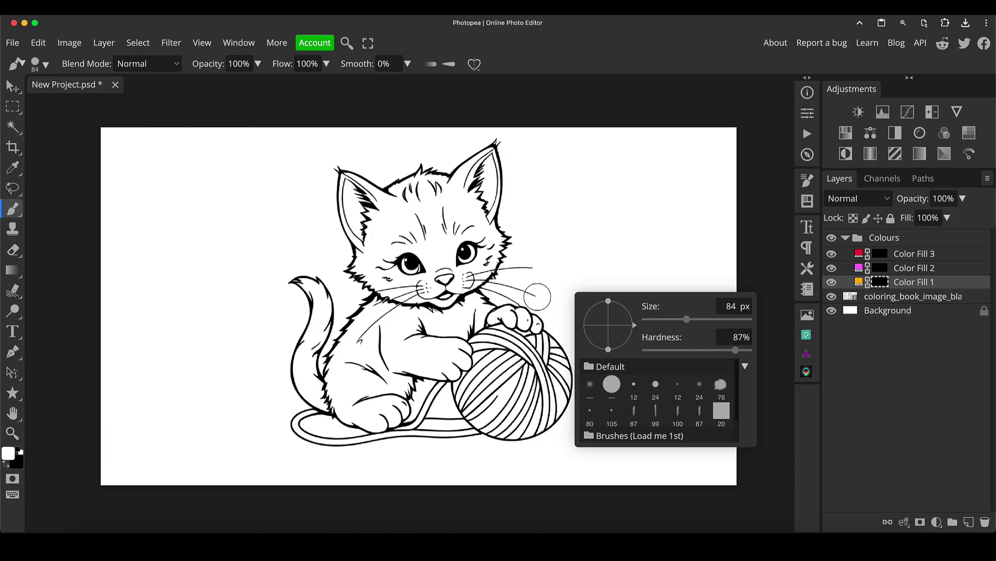
Paint orange over the kitten's leg, tail, chest and front leg, then remove muzzle overspill in black.
{"action": "mouse_move", "coordinate": [347, 345]}
{"action": "left_mouse_down"}
{"action": "mouse_move", "coordinate": [364, 335]}
{"action": "mouse_move", "coordinate": [336, 365]}
{"action": "mouse_move", "coordinate": [343, 381]}
{"action": "mouse_move", "coordinate": [352, 394]}
{"action": "mouse_move", "coordinate": [371, 381]}
{"action": "mouse_move", "coordinate": [360, 378]}
{"action": "mouse_move", "coordinate": [394, 387]}
{"action": "mouse_move", "coordinate": [400, 376]}
{"action": "mouse_move", "coordinate": [407, 384]}
{"action": "mouse_move", "coordinate": [397, 410]}
{"action": "mouse_move", "coordinate": [375, 418]}
{"action": "mouse_move", "coordinate": [373, 403]}
{"action": "mouse_move", "coordinate": [340, 402]}
{"action": "mouse_move", "coordinate": [311, 382]}
{"action": "mouse_move", "coordinate": [303, 356]}
{"action": "mouse_move", "coordinate": [317, 321]}
{"action": "left_mouse_up"}
{"action": "key", "text": "bracketleft"}
{"action": "key", "text": "bracketleft"}
{"action": "key", "text": "bracketleft"}
{"action": "key", "text": "bracketleft"}
{"action": "key", "text": "bracketleft"}
{"action": "key", "text": "bracketleft"}
{"action": "mouse_move", "coordinate": [305, 281]}
{"action": "left_mouse_down"}
{"action": "mouse_move", "coordinate": [332, 317]}
{"action": "mouse_move", "coordinate": [321, 285]}
{"action": "left_mouse_up"}
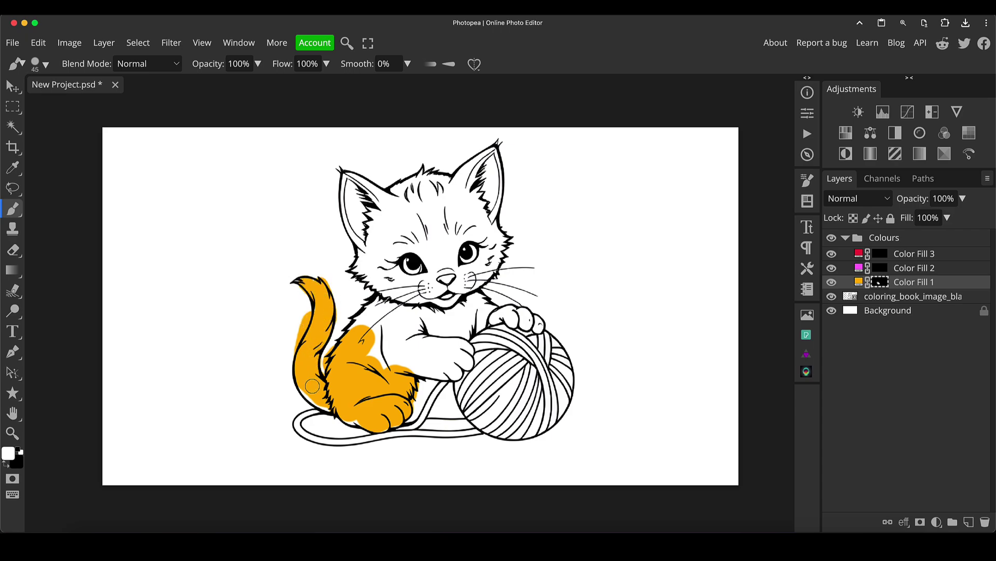
{"action": "key", "text": "bracketright"}
{"action": "key", "text": "bracketright"}
{"action": "key", "text": "bracketright"}
{"action": "key", "text": "bracketright"}
{"action": "mouse_move", "coordinate": [367, 312]}
{"action": "left_mouse_down"}
{"action": "mouse_move", "coordinate": [373, 325]}
{"action": "mouse_move", "coordinate": [379, 312]}
{"action": "mouse_move", "coordinate": [388, 346]}
{"action": "mouse_move", "coordinate": [372, 364]}
{"action": "mouse_move", "coordinate": [415, 353]}
{"action": "mouse_move", "coordinate": [452, 366]}
{"action": "mouse_move", "coordinate": [464, 353]}
{"action": "mouse_move", "coordinate": [402, 348]}
{"action": "mouse_move", "coordinate": [423, 391]}
{"action": "mouse_move", "coordinate": [411, 402]}
{"action": "mouse_move", "coordinate": [393, 320]}
{"action": "mouse_move", "coordinate": [399, 312]}
{"action": "mouse_move", "coordinate": [441, 317]}
{"action": "mouse_move", "coordinate": [444, 291]}
{"action": "mouse_move", "coordinate": [435, 328]}
{"action": "left_mouse_up"}
{"action": "key", "text": "bracketright"}
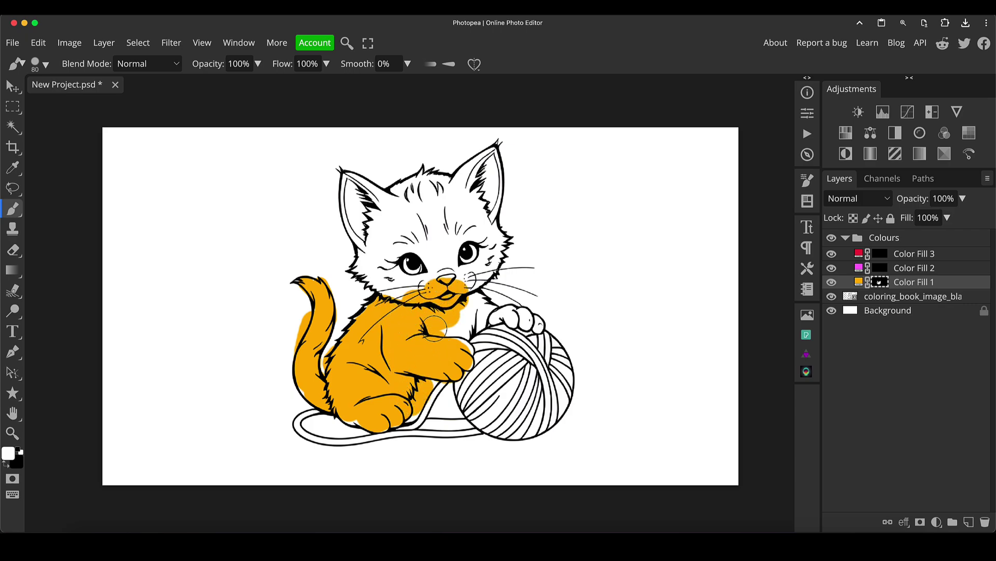
{"action": "key", "text": "x"}
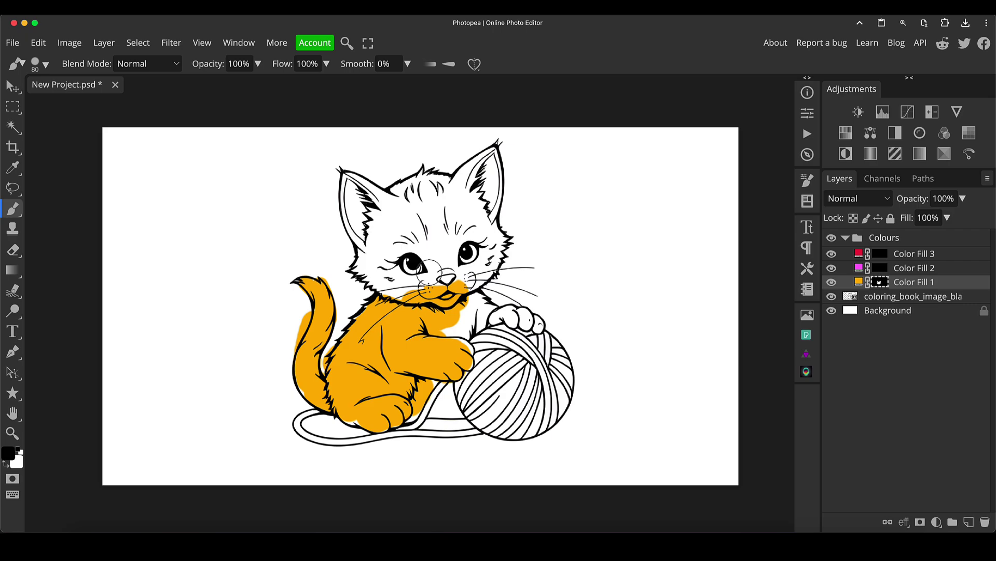
{"action": "mouse_move", "coordinate": [423, 281]}
{"action": "left_mouse_down"}
{"action": "mouse_move", "coordinate": [457, 281]}
{"action": "mouse_move", "coordinate": [406, 295]}
{"action": "left_mouse_up"}
Paint the kitten's nose pink on Color Fill 2's mask with a 45 px white brush.
{"action": "key", "text": "x"}
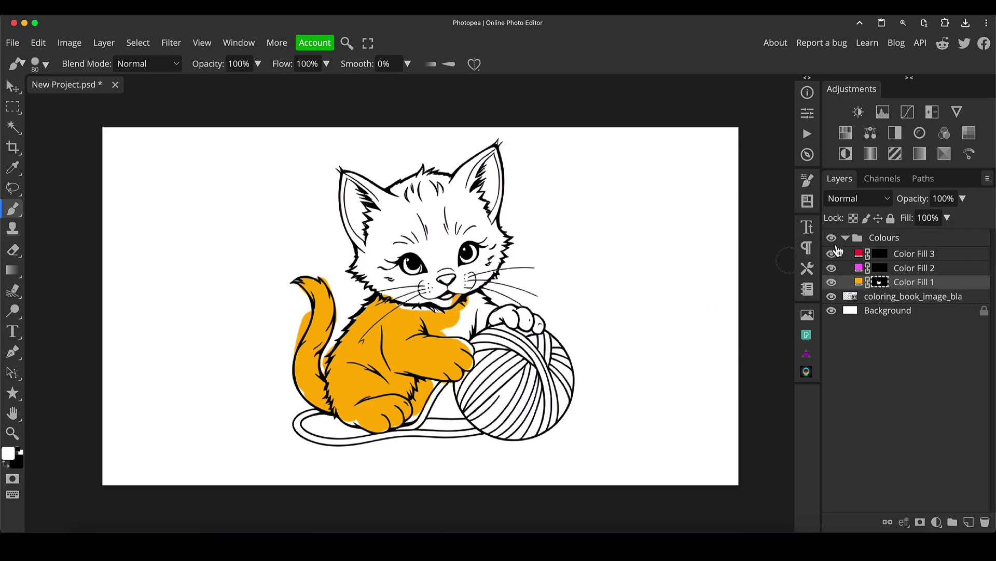
{"action": "left_click", "coordinate": [880, 269]}
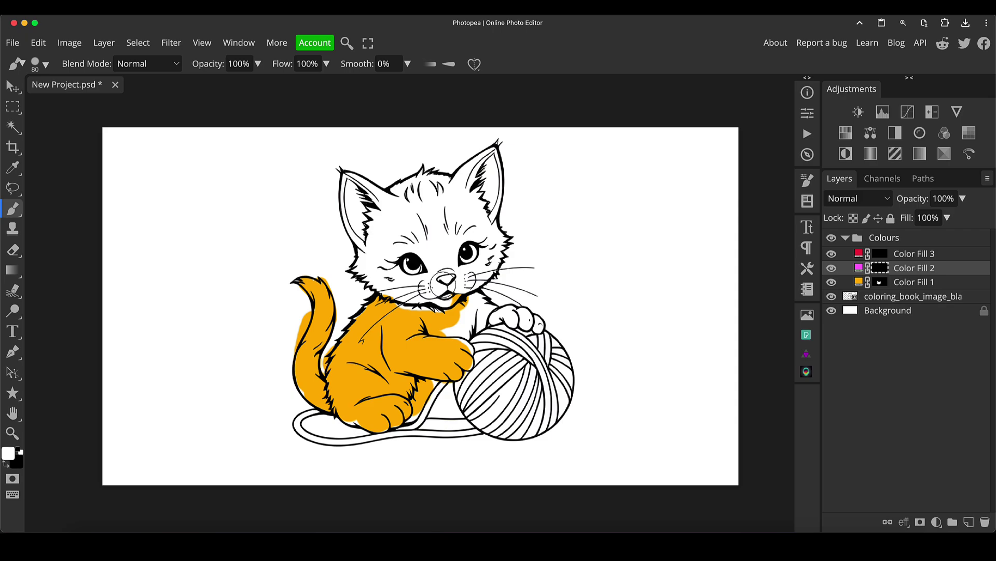
{"action": "key", "text": "bracketleft"}
{"action": "key", "text": "bracketleft"}
{"action": "key", "text": "bracketleft"}
{"action": "key", "text": "bracketleft"}
{"action": "mouse_move", "coordinate": [438, 274]}
{"action": "left_mouse_down"}
{"action": "mouse_move", "coordinate": [438, 285]}
{"action": "mouse_move", "coordinate": [448, 279]}
{"action": "left_mouse_up"}
{"action": "key", "text": "x"}
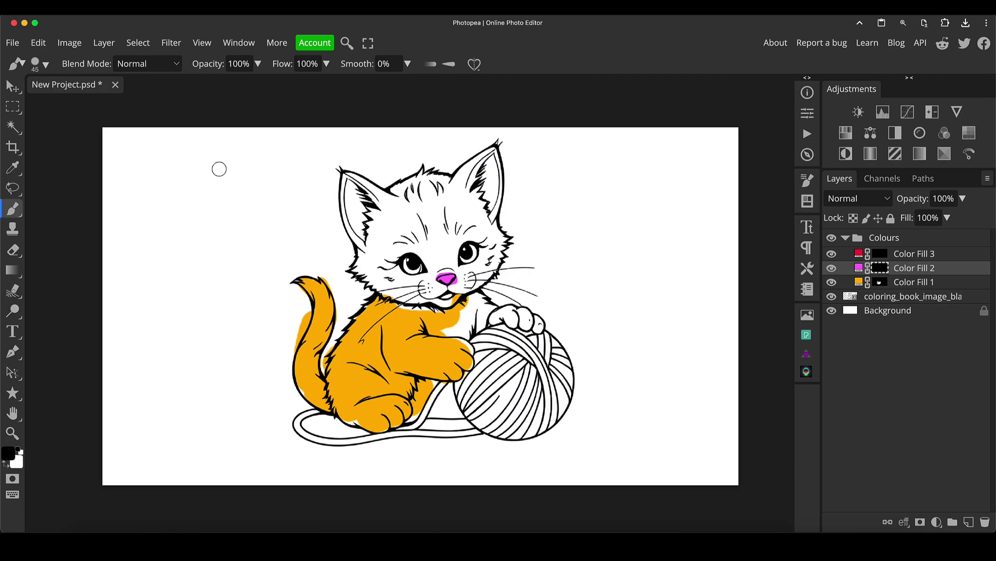